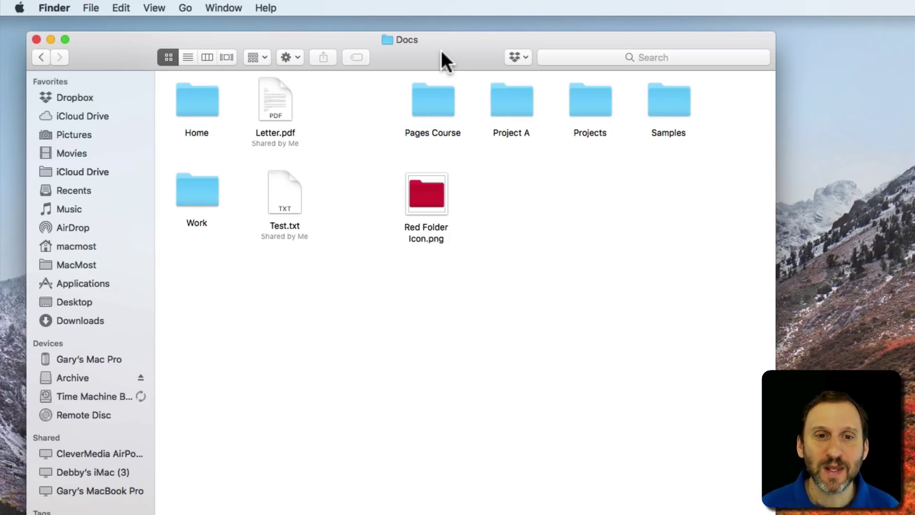
Select the Project A folder in the Docs window
left_click(518, 113)
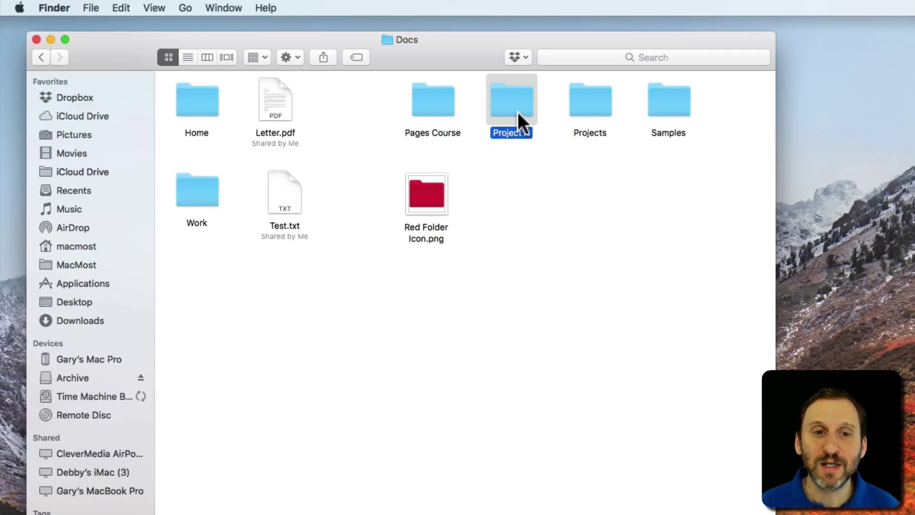
Open Project A's Info window with Command-I and select its folder icon
key("super+i")
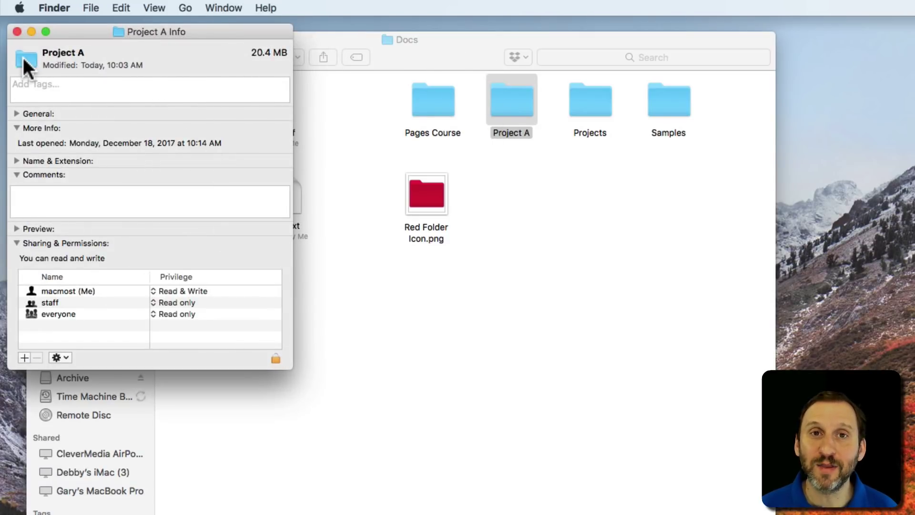
left_click(22, 58)
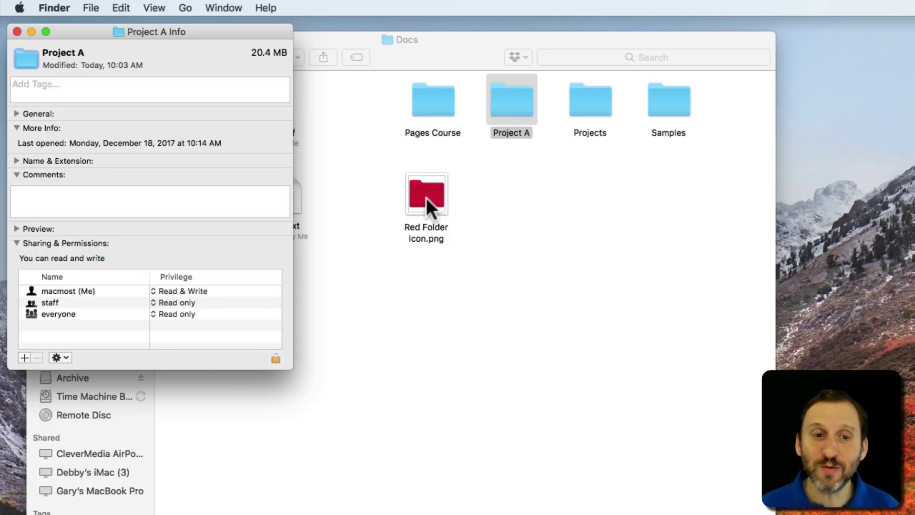
Drop Red Folder Icon.png onto Project A's Info icon, which gives it a generic PNG icon
left_click_drag(426, 198, 27, 61)
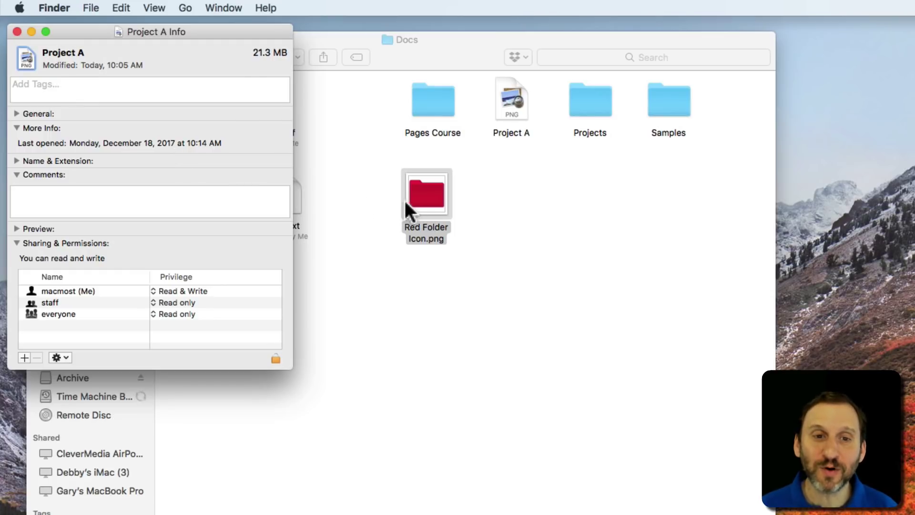
left_click(29, 56)
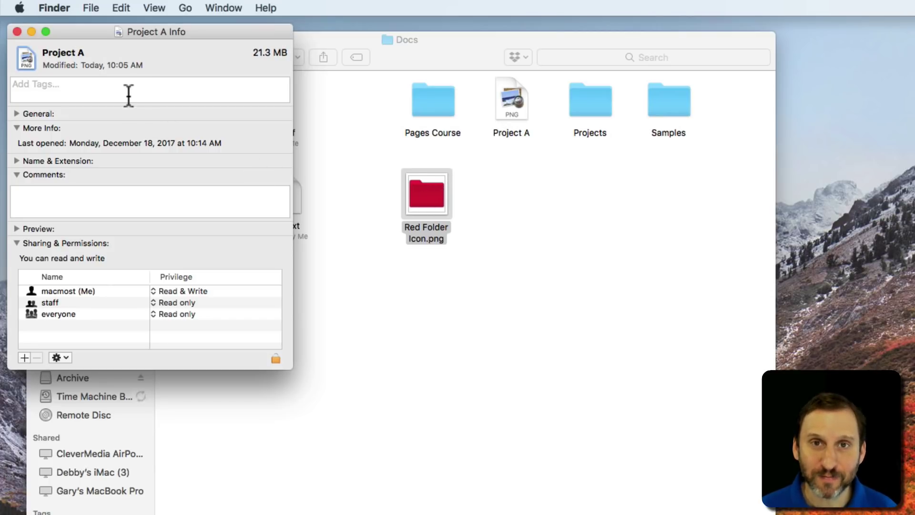
left_click(508, 220)
left_click(423, 200)
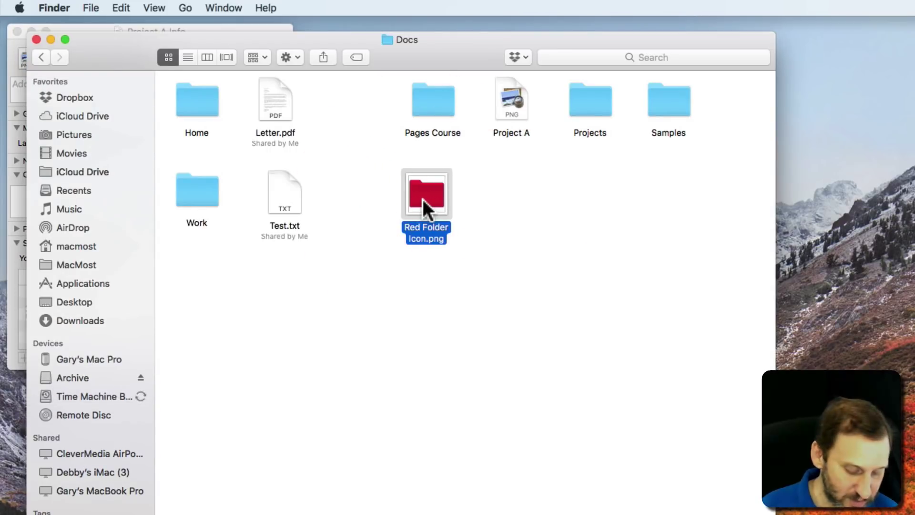
key("super")
key("super+c")
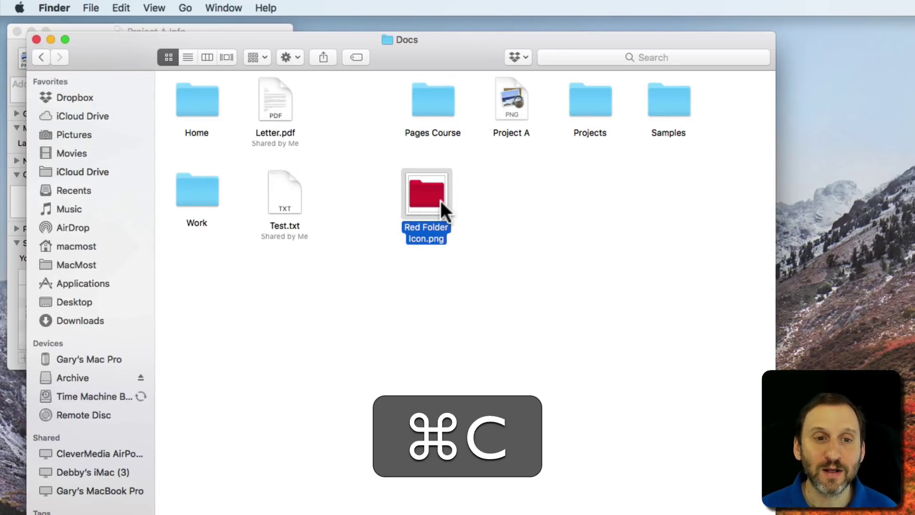
left_click(103, 26)
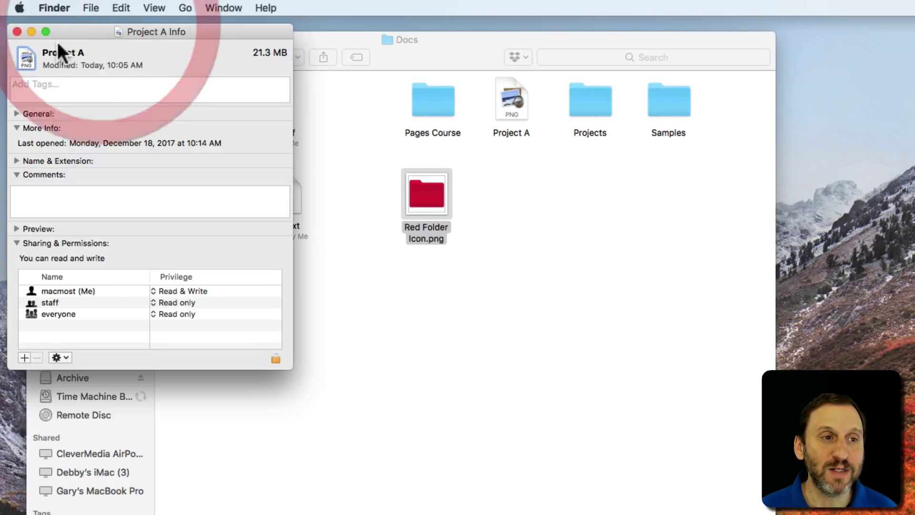
left_click(33, 52)
left_click(24, 55)
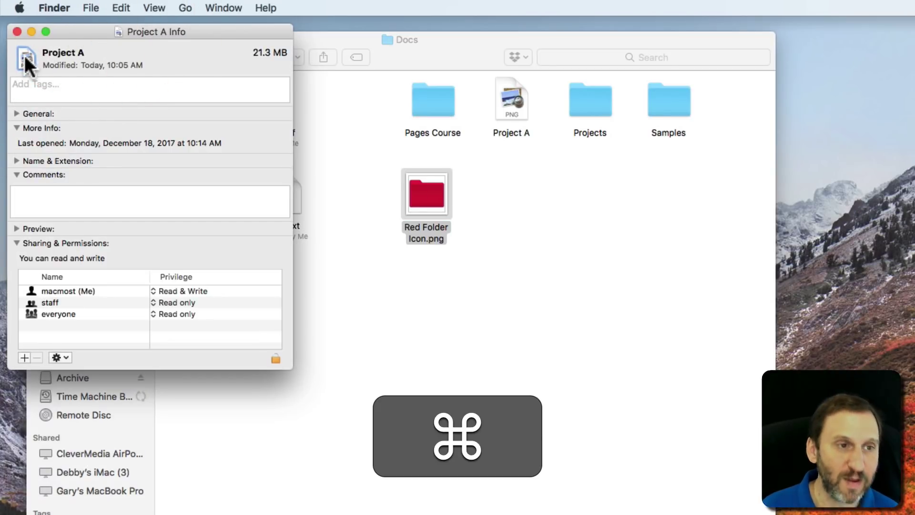
key("super+v")
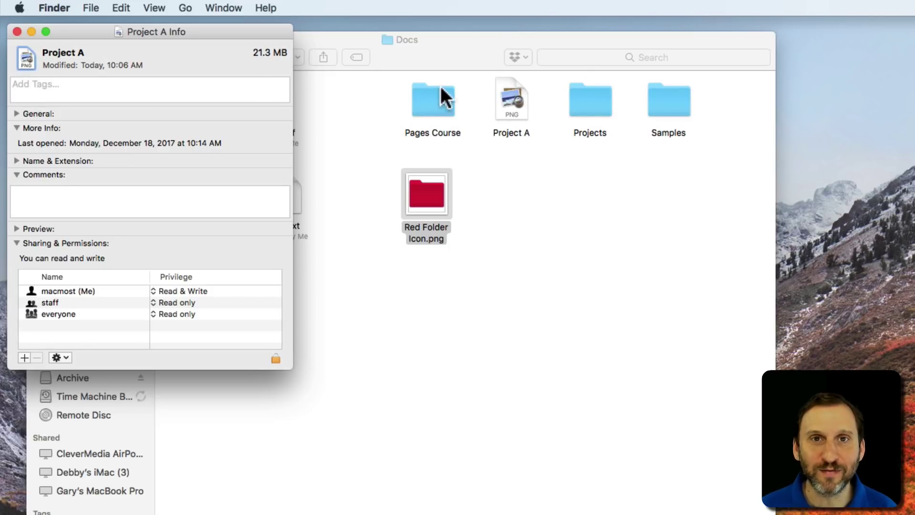
left_click(426, 190)
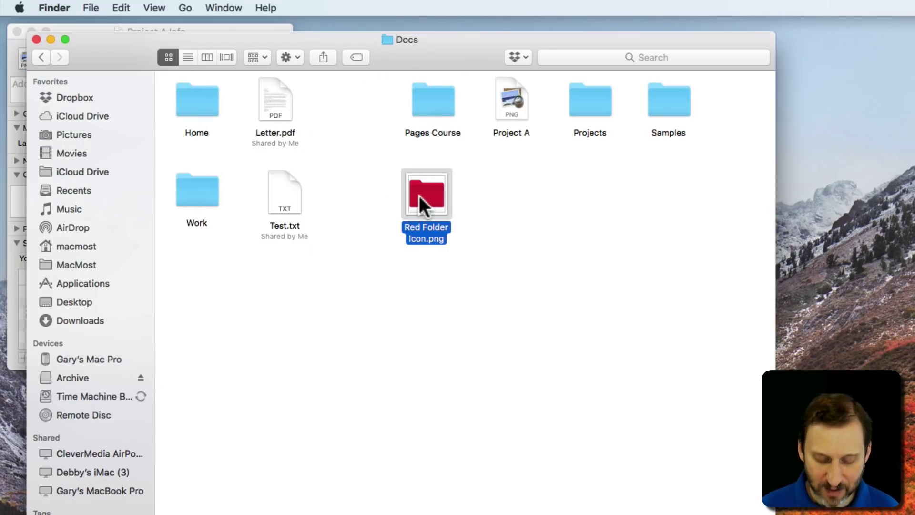
Open Red Folder Icon.png's Info window beside Project A's, then close both Info windows
key("super")
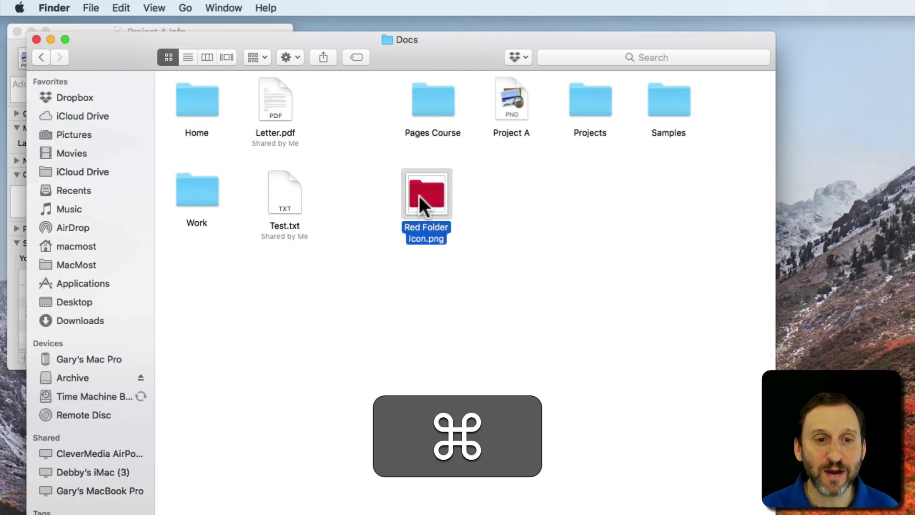
key("super+i")
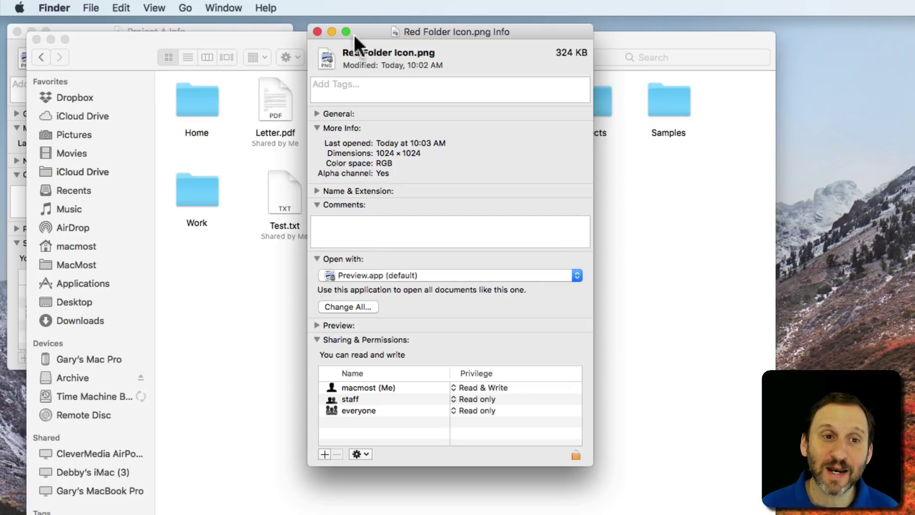
left_click_drag(354, 34, 587, 110)
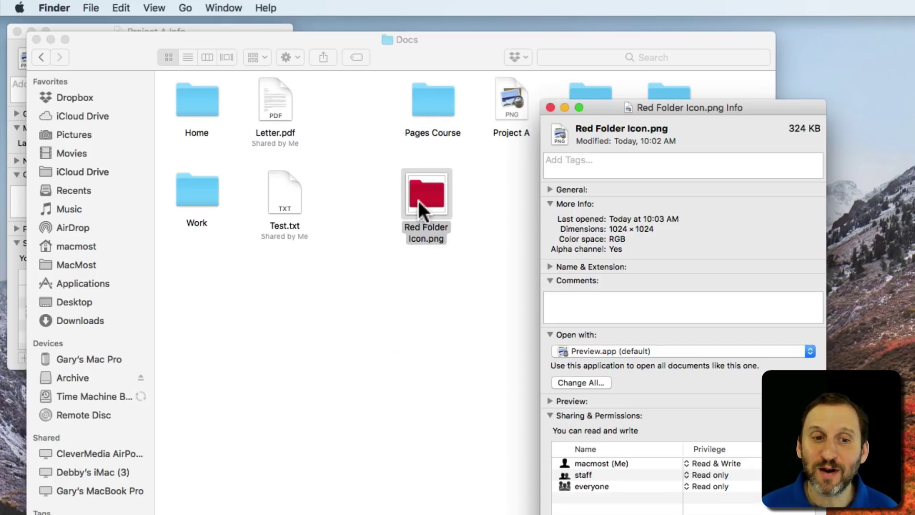
left_click(551, 107)
left_click(17, 31)
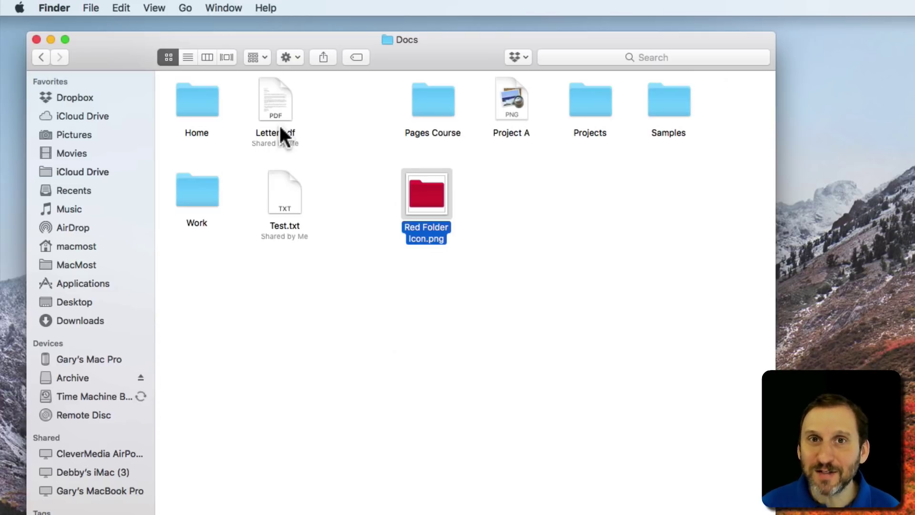
Open Red Folder Icon.png in Preview and copy the entire image to the clipboard
double_click(422, 196)
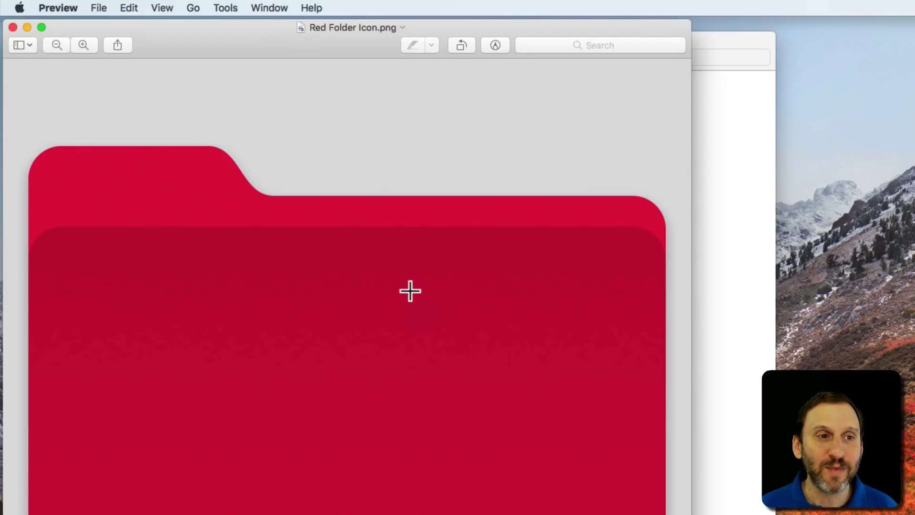
left_click(129, 8)
left_click(156, 116)
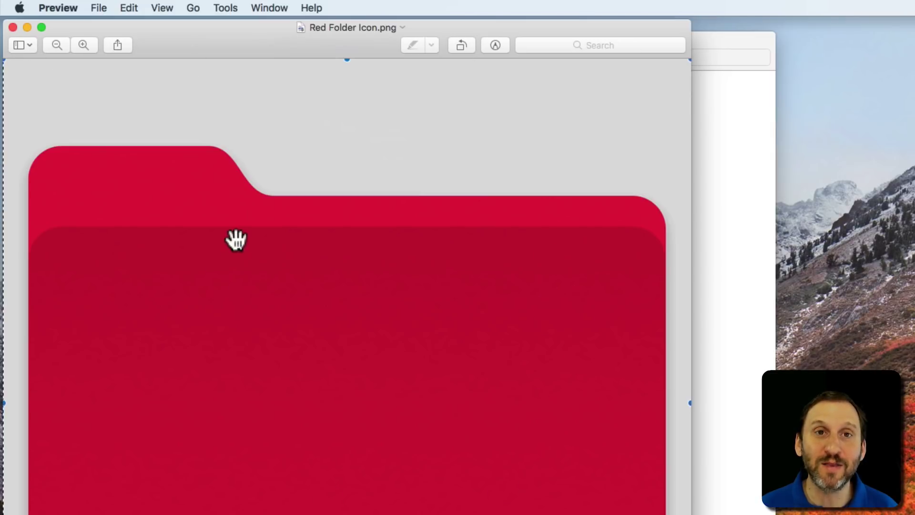
left_click(136, 8)
left_click(149, 77)
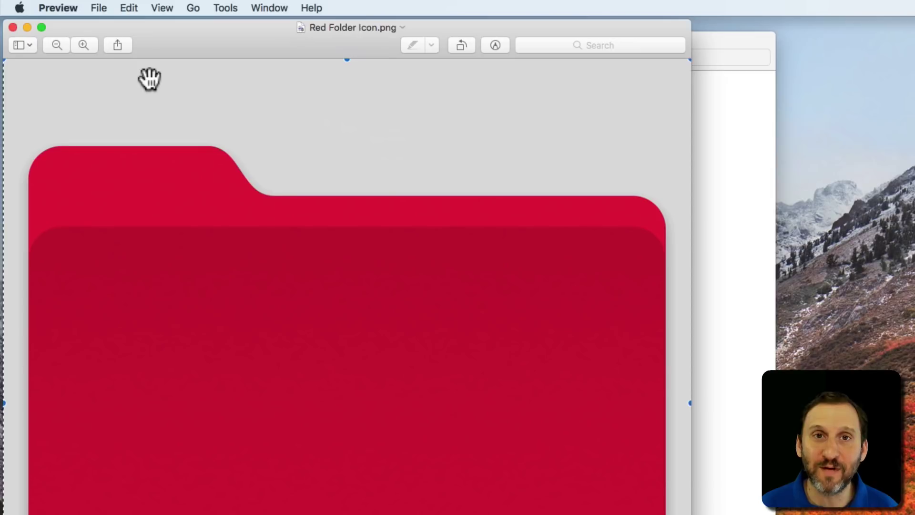
Close Preview and paste the copied red folder image onto Project A's Info icon
left_click(13, 27)
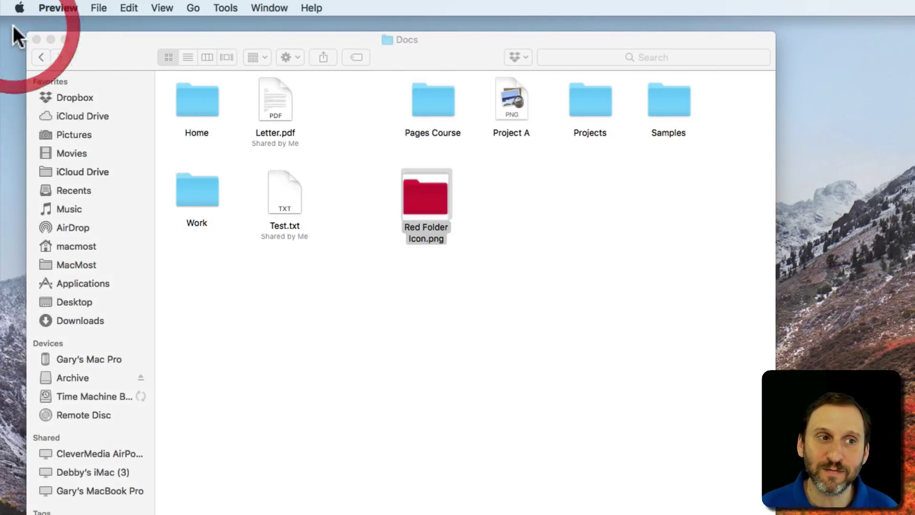
left_click(447, 57)
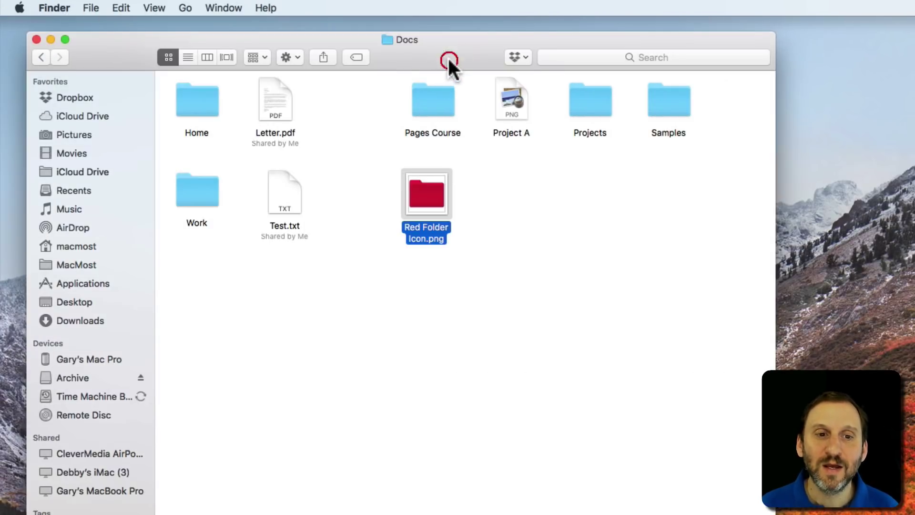
left_click(515, 99)
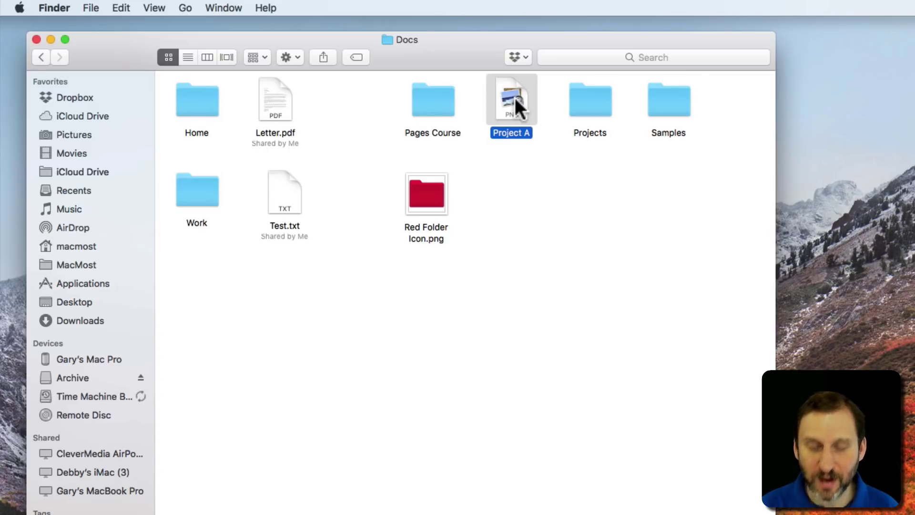
key("super+i")
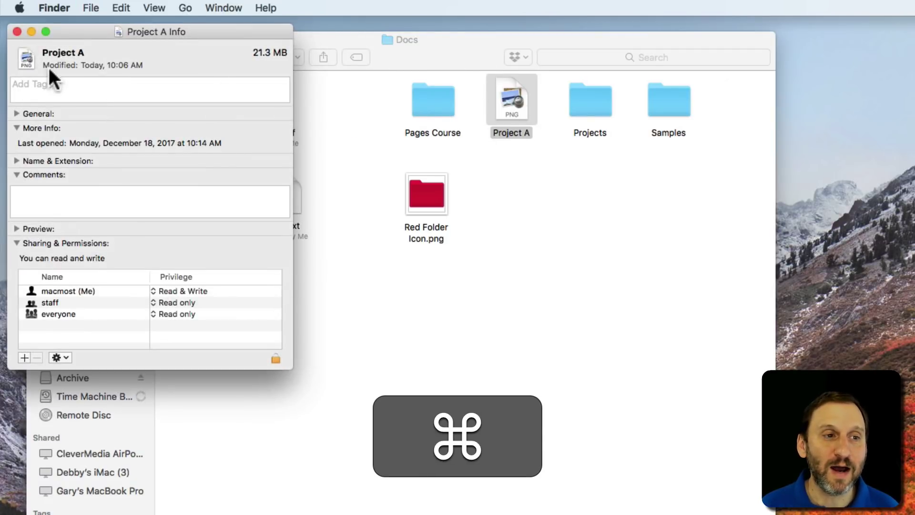
left_click(20, 60)
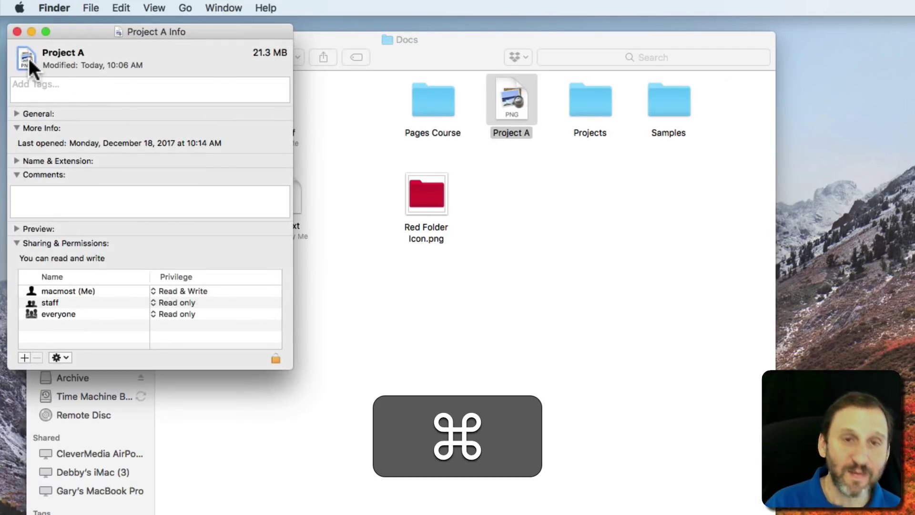
key("super+v")
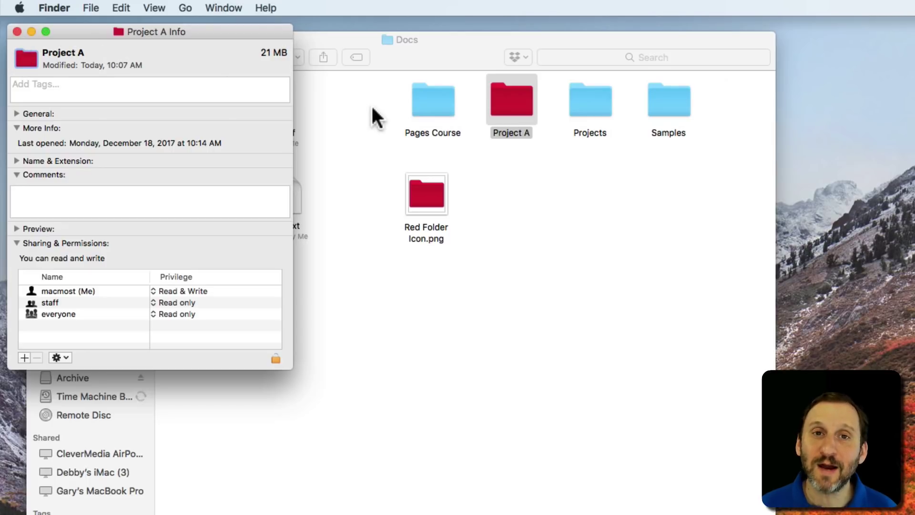
left_click(18, 32)
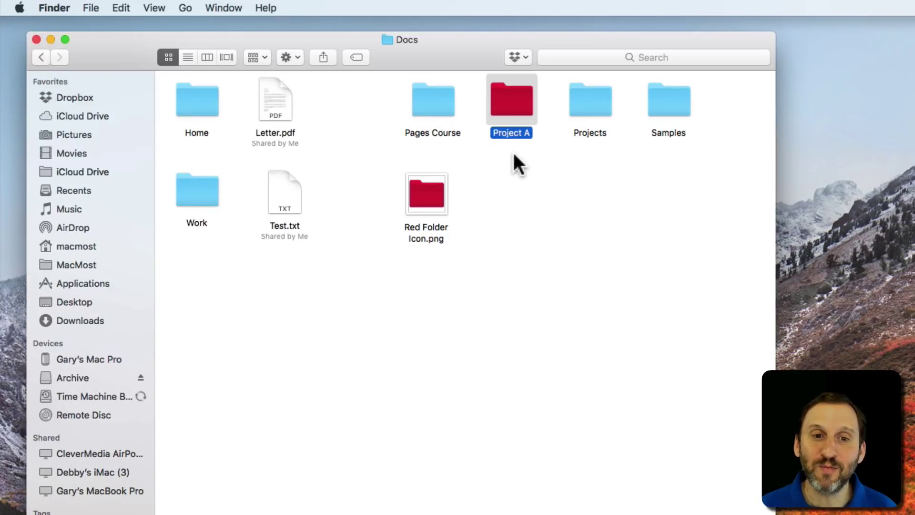
left_click(514, 154)
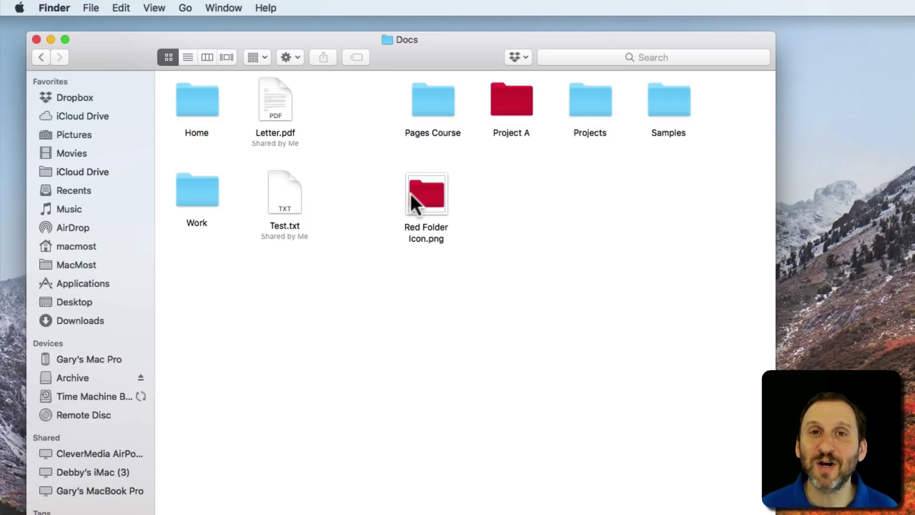